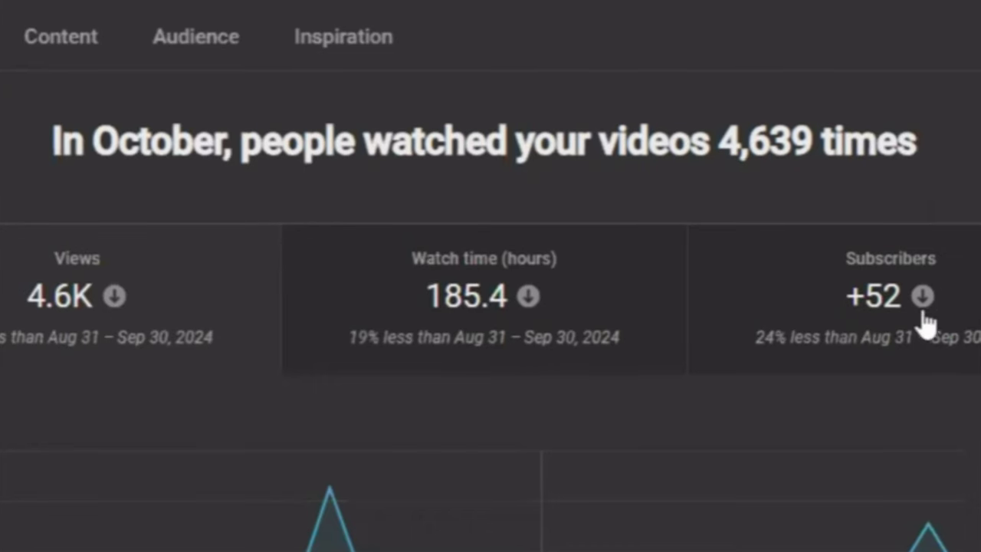
Check October's Views, Watch time and Subscribers stats: 4,639 views, 185.4 hours, +52 subscribers
{"action": "mouse_move", "coordinate": [905, 308]}
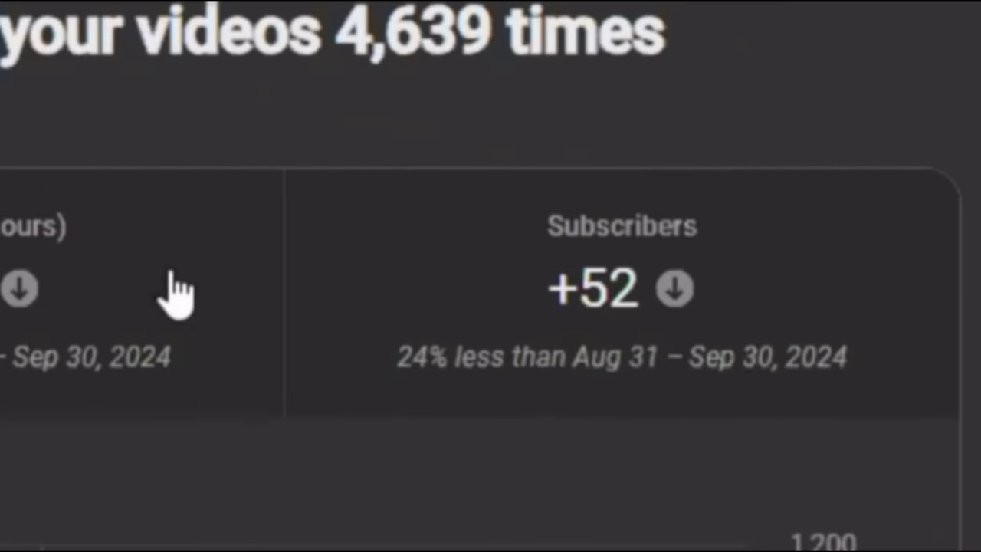
{"action": "mouse_move", "coordinate": [527, 296]}
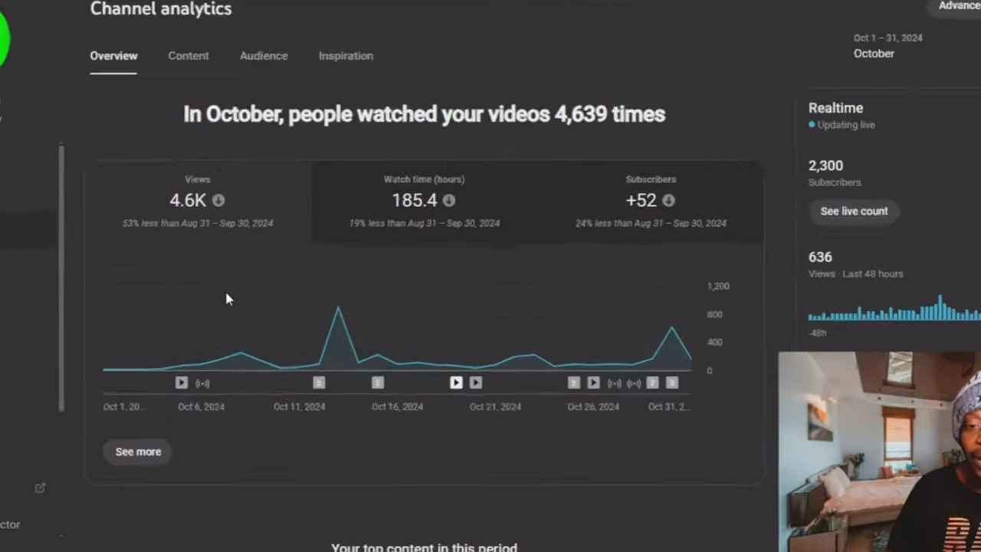
{"action": "mouse_move", "coordinate": [327, 387]}
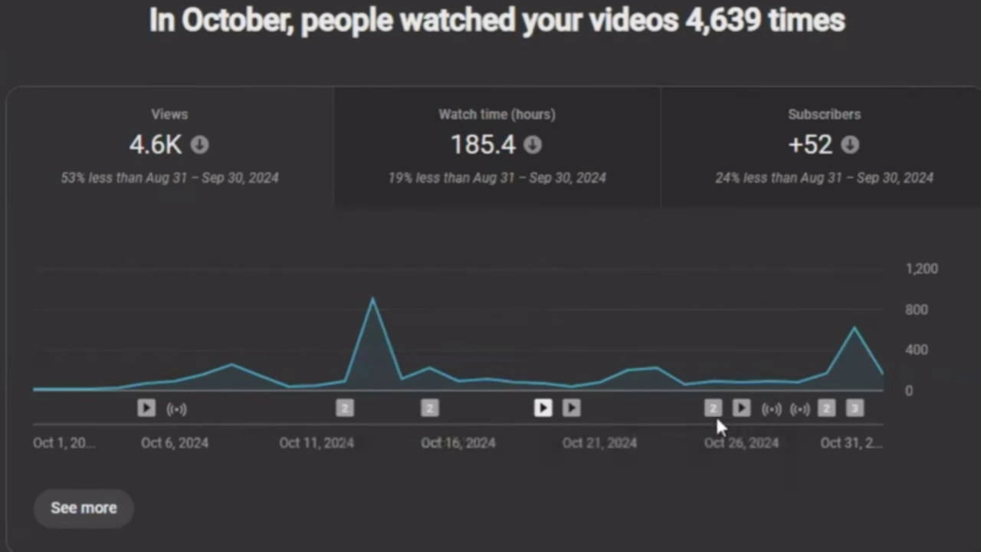
{"action": "mouse_move", "coordinate": [745, 414]}
{"action": "mouse_move", "coordinate": [798, 411]}
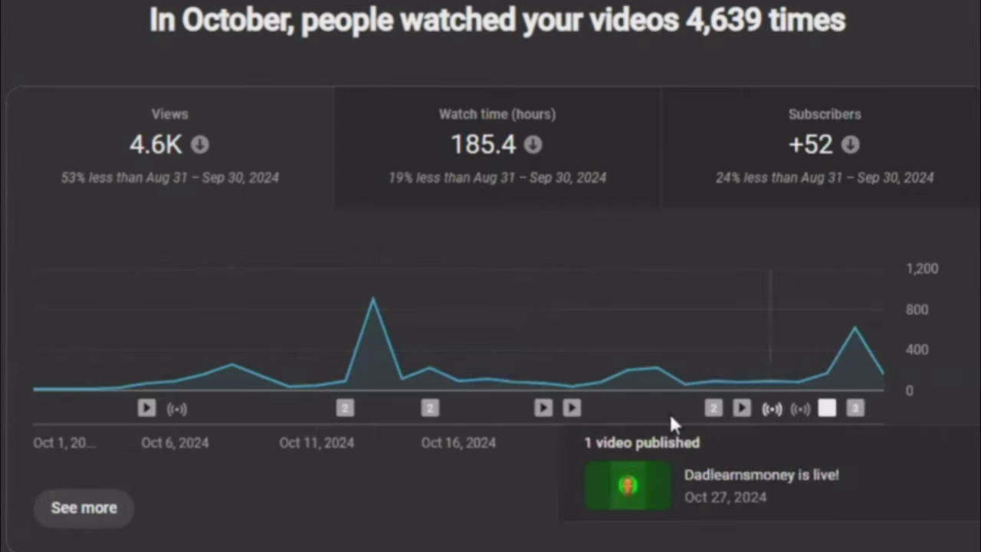
{"action": "mouse_move", "coordinate": [217, 404]}
{"action": "mouse_move", "coordinate": [726, 435]}
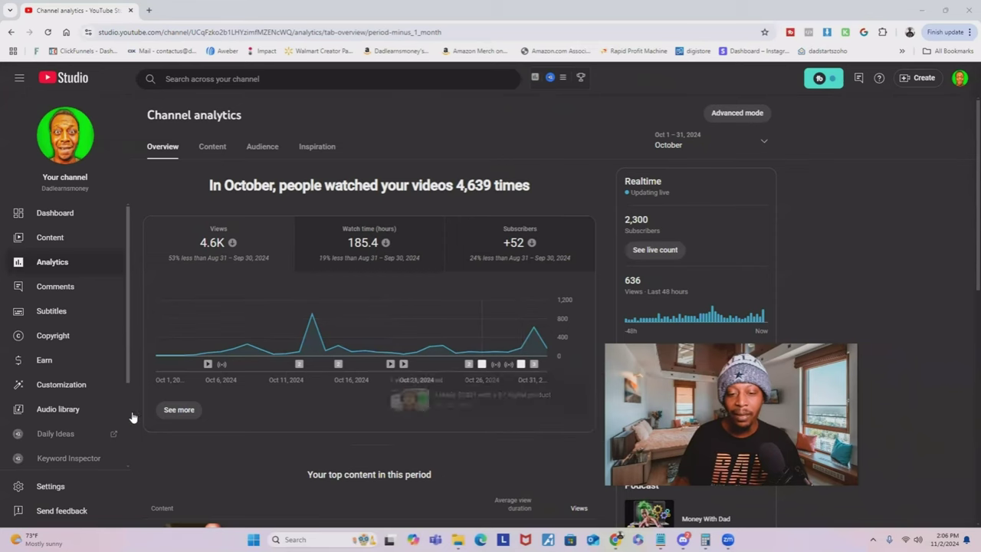
{"action": "left_click", "coordinate": [178, 409]}
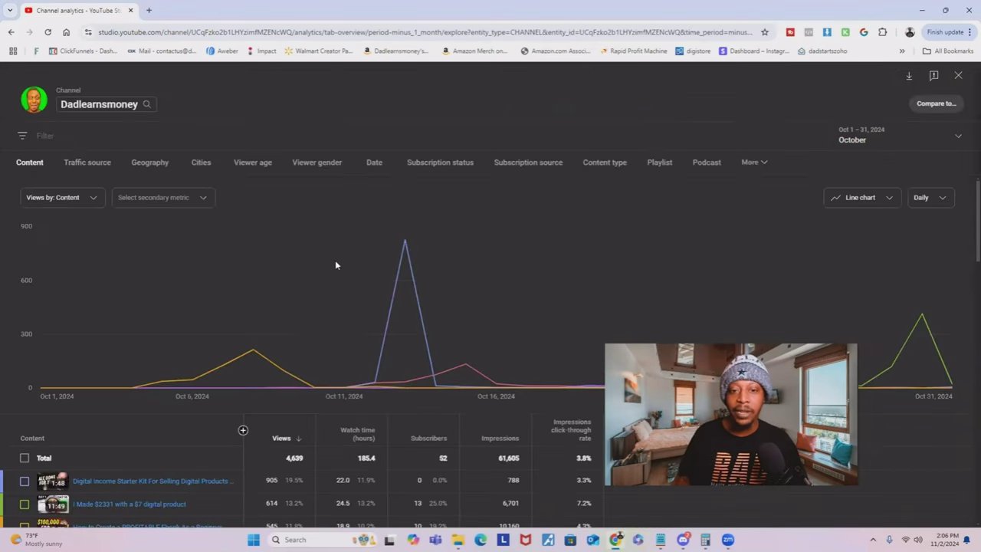
{"action": "scroll", "coordinate": [256, 311], "scroll_direction": "down", "scroll_amount": 3}
{"action": "scroll", "coordinate": [195, 307], "scroll_direction": "up", "scroll_amount": 3}
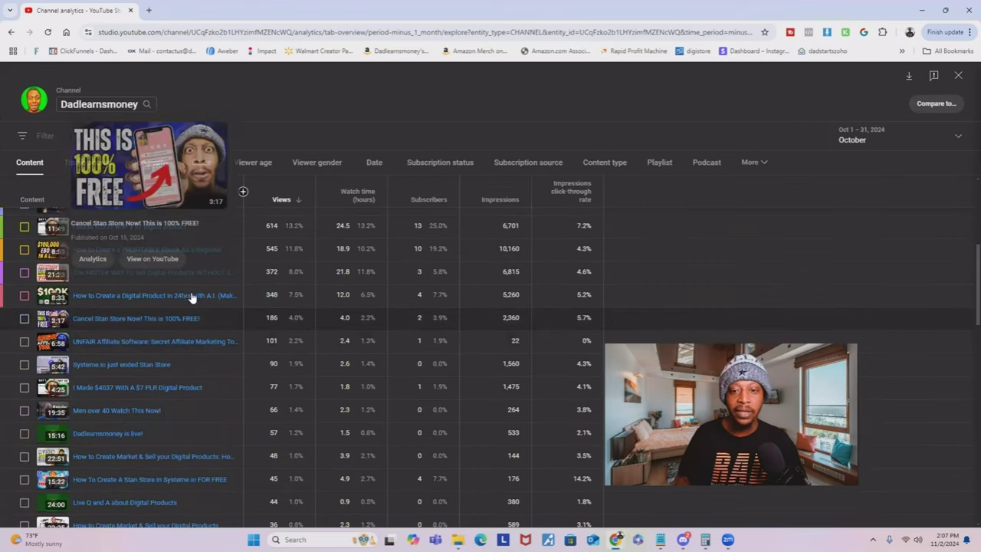
{"action": "scroll", "coordinate": [204, 349], "scroll_direction": "down", "scroll_amount": 15}
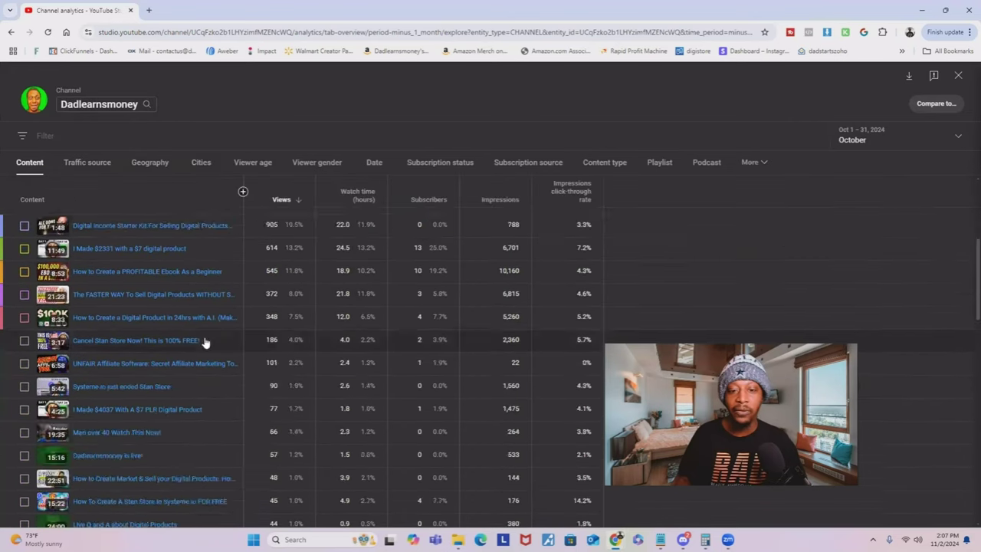
{"action": "mouse_move", "coordinate": [190, 416]}
{"action": "scroll", "coordinate": [192, 383], "scroll_direction": "up", "scroll_amount": 15}
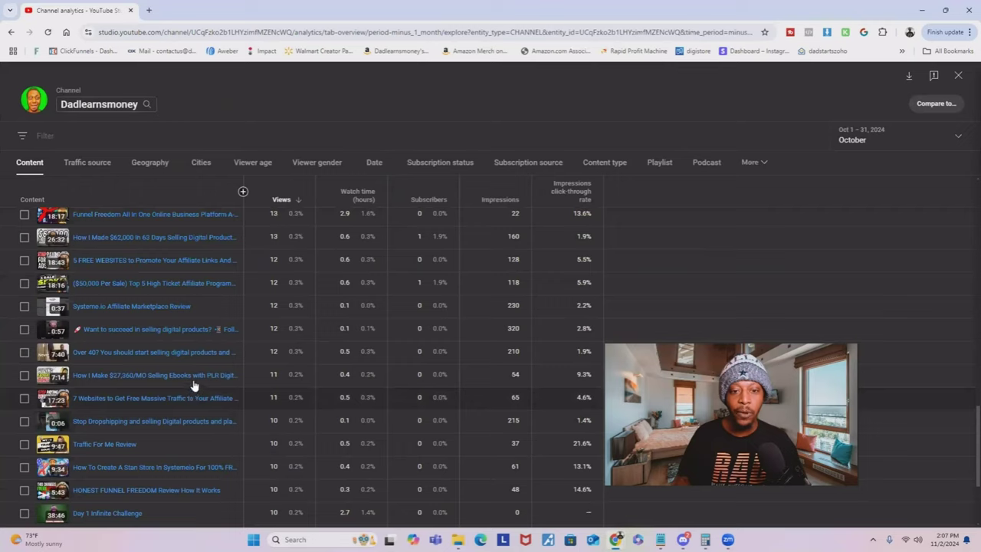
{"action": "scroll", "coordinate": [220, 328], "scroll_direction": "down", "scroll_amount": 3}
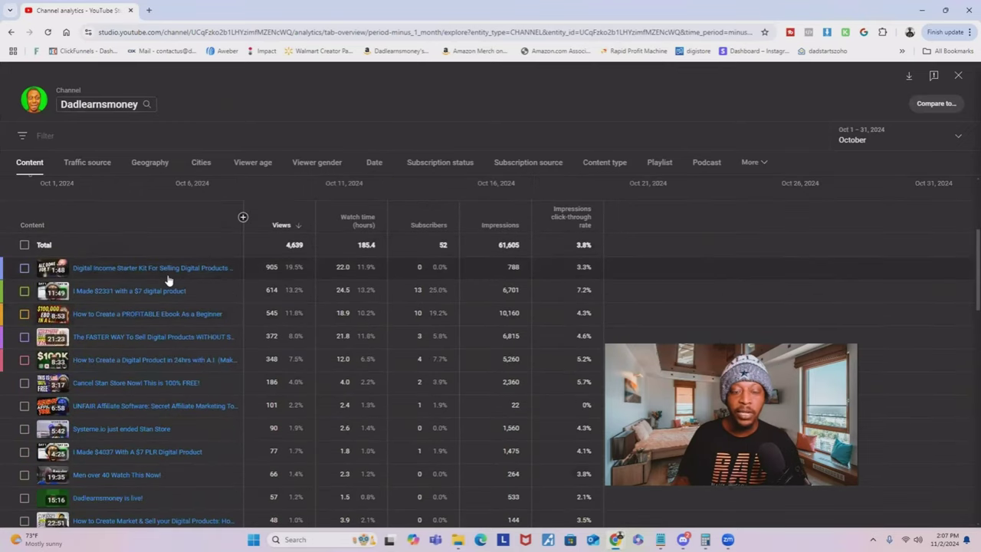
{"action": "mouse_move", "coordinate": [165, 280]}
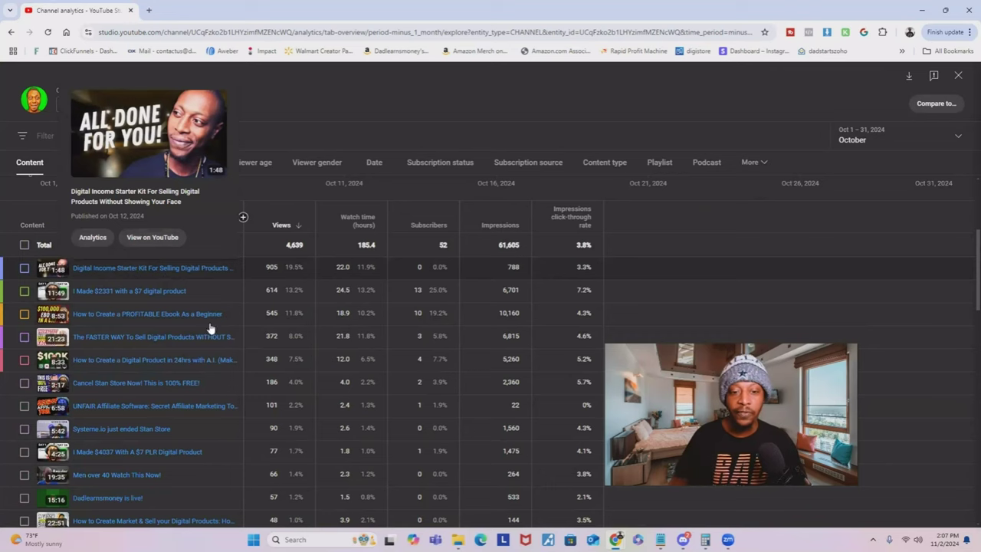
{"action": "scroll", "coordinate": [246, 269], "scroll_direction": "down", "scroll_amount": 2}
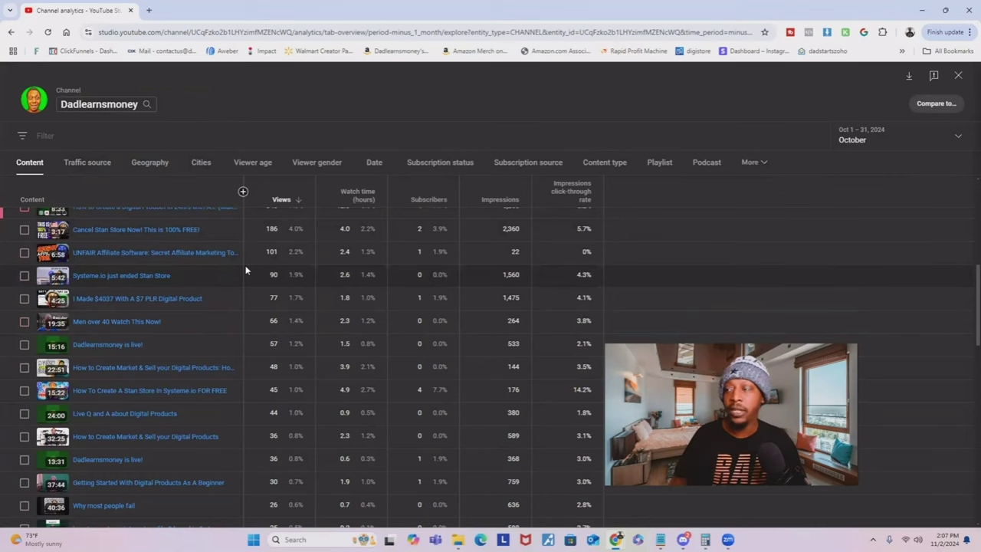
{"action": "left_click", "coordinate": [957, 77]}
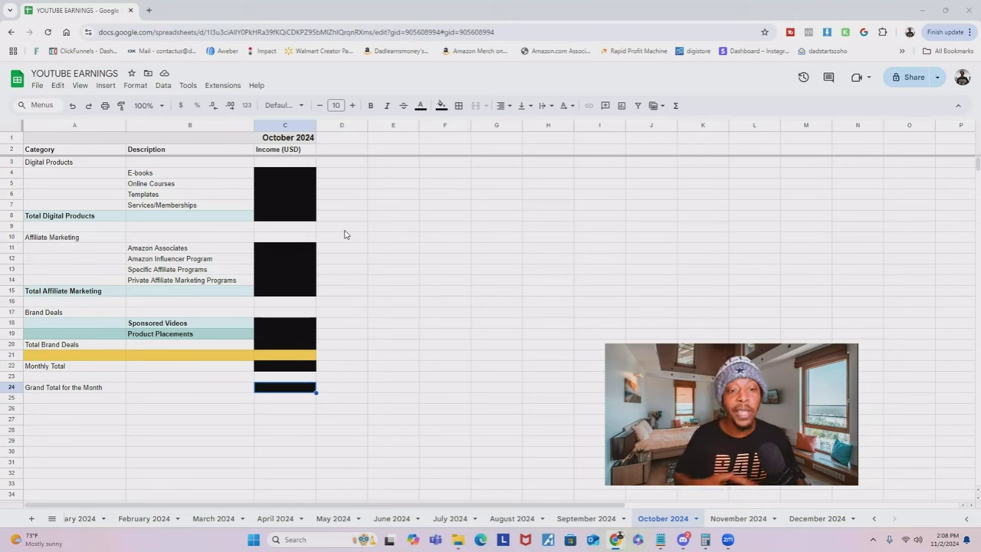
Reveal $26,867.00 in E-books cell C4, then move down to Online Courses cell C5
{"action": "left_click", "coordinate": [291, 173]}
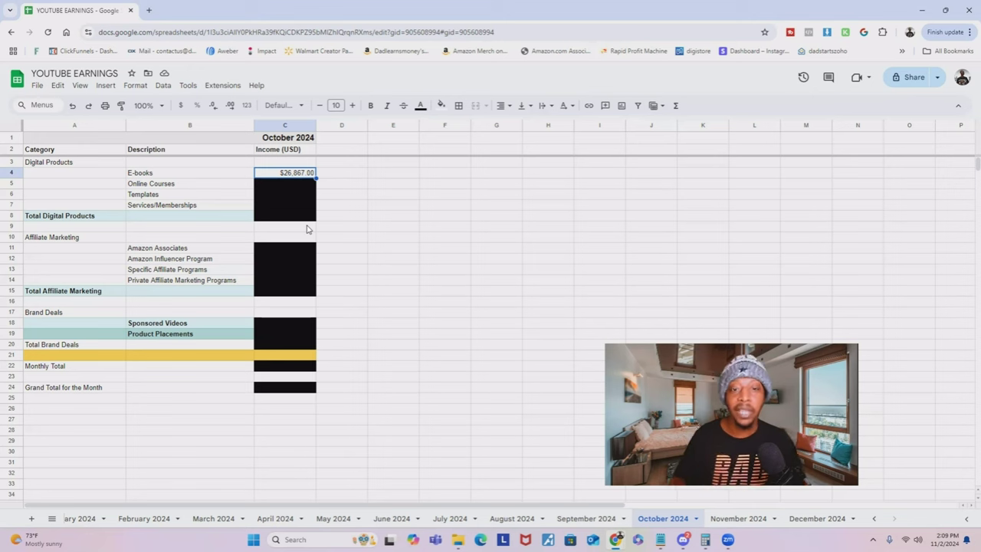
{"action": "key", "text": "Return"}
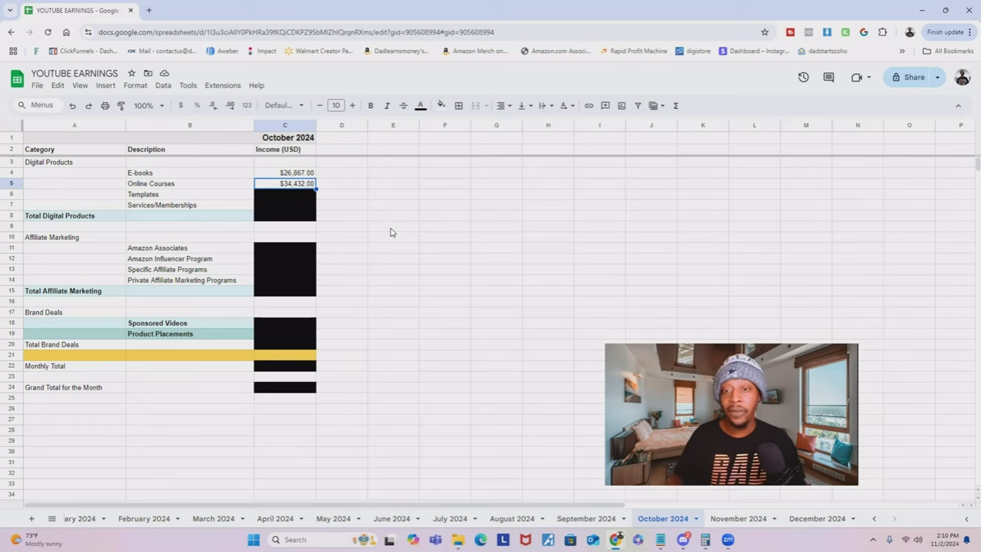
Give Templates cell C6 a white fill to show $6,436.00
{"action": "left_click", "coordinate": [295, 196]}
{"action": "left_click", "coordinate": [441, 105]}
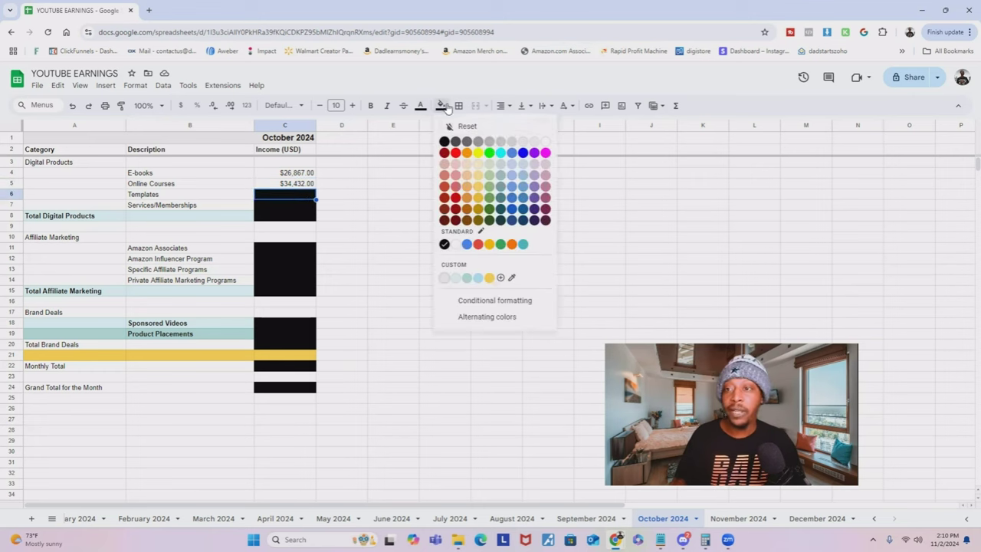
{"action": "left_click", "coordinate": [457, 126]}
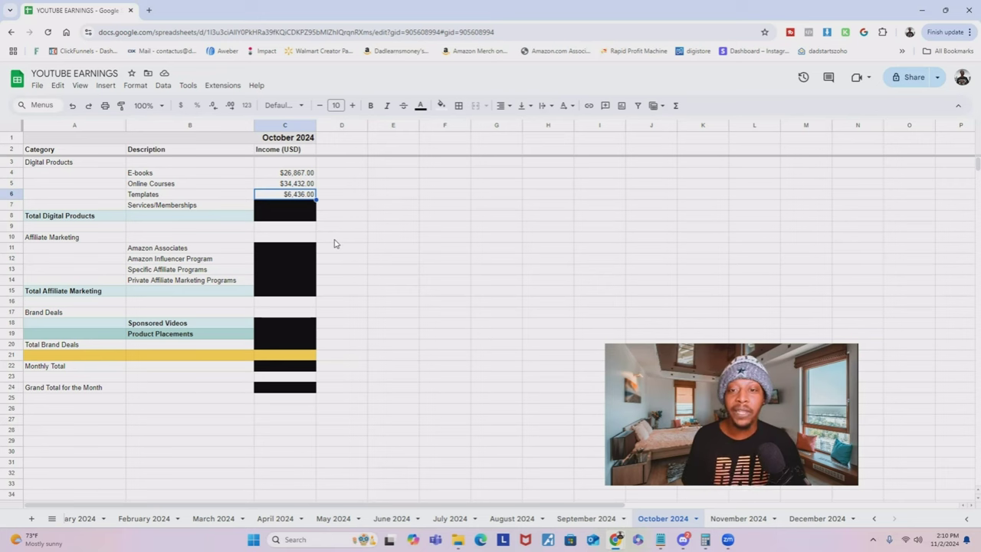
{"action": "left_click", "coordinate": [300, 207]}
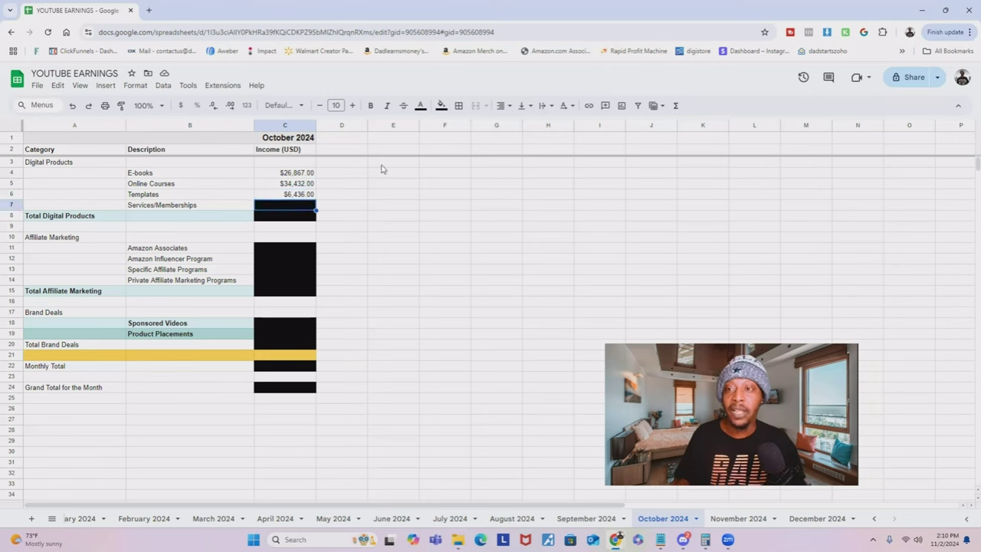
Fill Services/Memberships cell C7 white so $20,932.00 shows
{"action": "left_click", "coordinate": [441, 105]}
{"action": "left_click", "coordinate": [545, 141]}
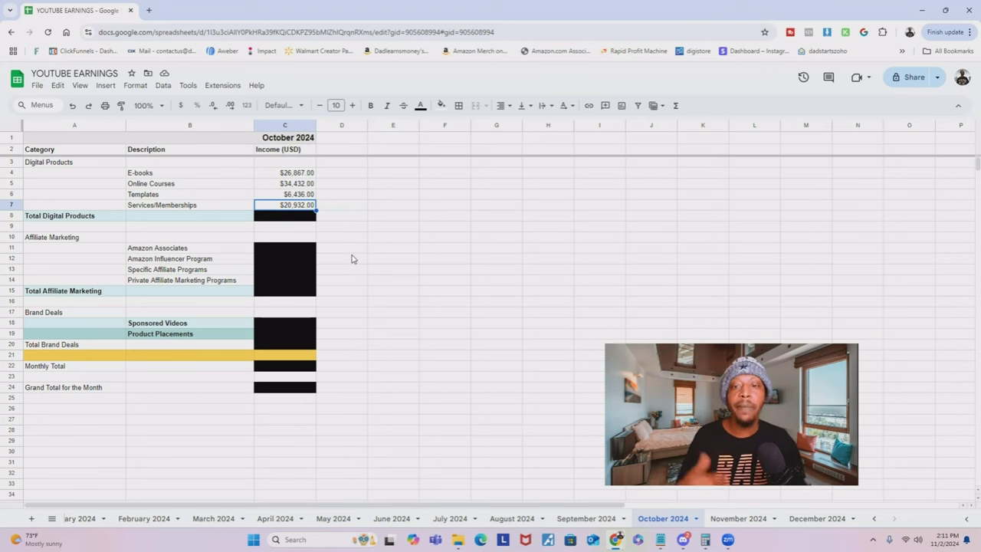
{"action": "key", "text": "Down"}
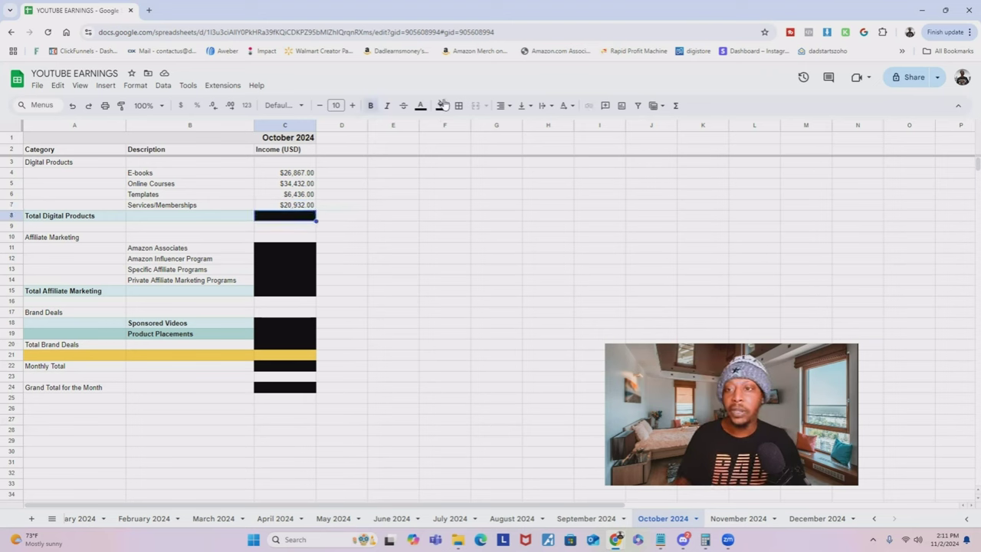
{"action": "left_click", "coordinate": [441, 105]}
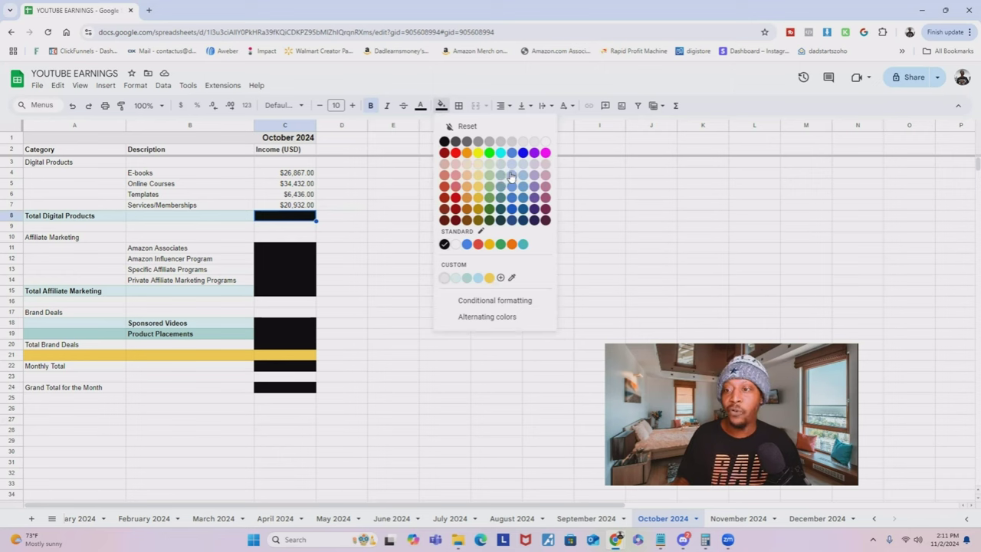
{"action": "left_click", "coordinate": [545, 143]}
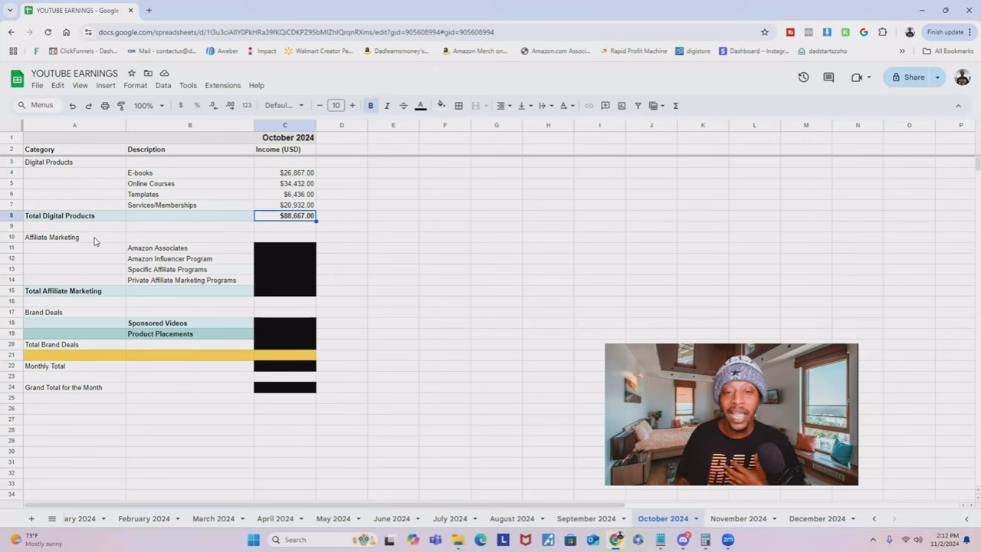
Fill C11 and C12 white, revealing Amazon Associates $2,252.00 and Amazon Influencer Program $5,903.00
{"action": "left_click", "coordinate": [288, 250]}
{"action": "left_click", "coordinate": [442, 105]}
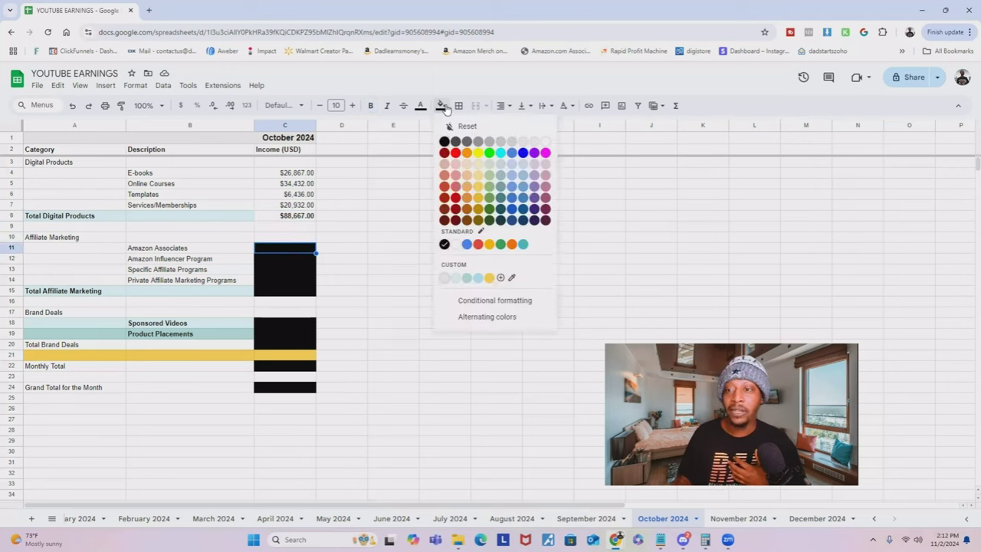
{"action": "left_click", "coordinate": [539, 141]}
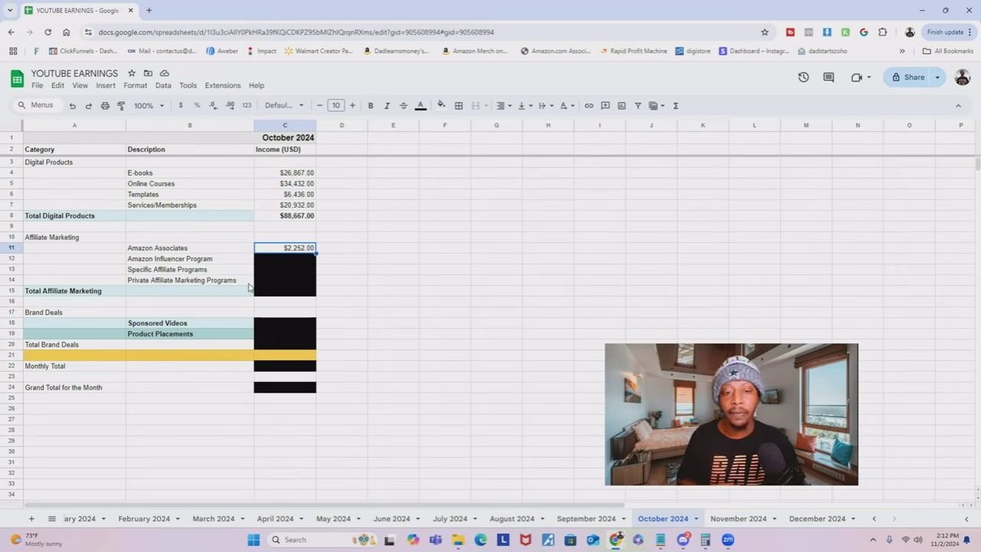
{"action": "left_click", "coordinate": [309, 265]}
{"action": "left_click", "coordinate": [442, 106]}
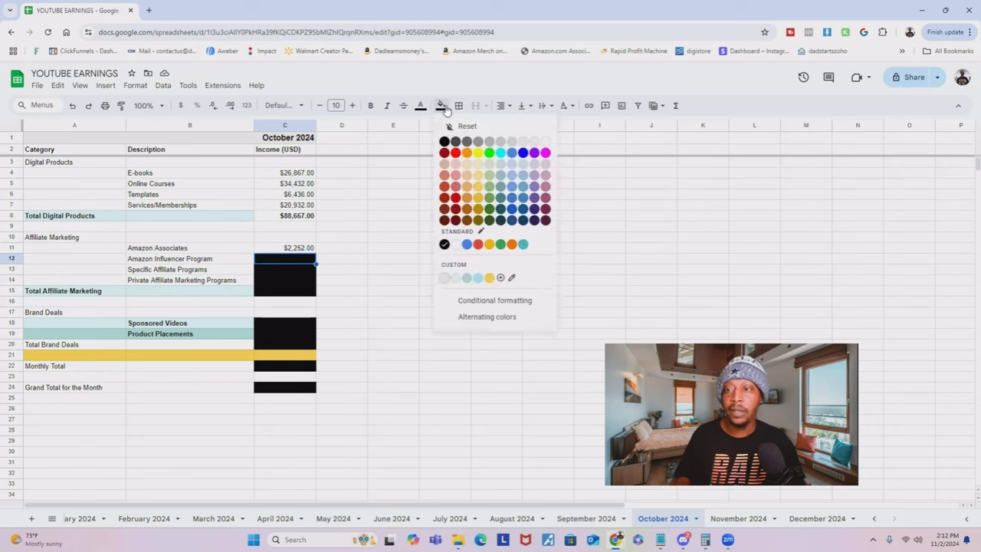
{"action": "left_click", "coordinate": [548, 147]}
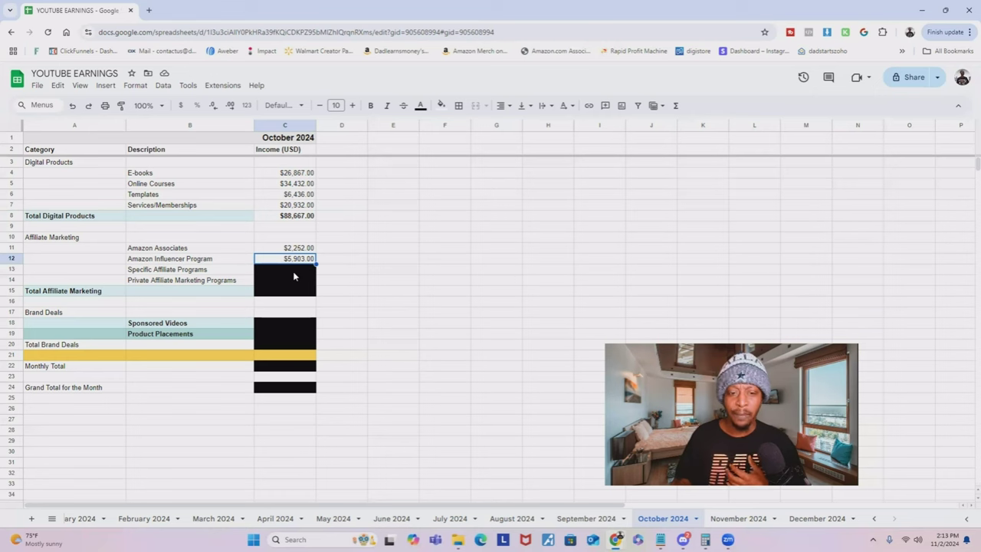
{"action": "left_click", "coordinate": [293, 269]}
Repeat the white fill on C13 to show Specific Affiliate Programs' $4,891.00
{"action": "type", "text": "$4,891.00"}
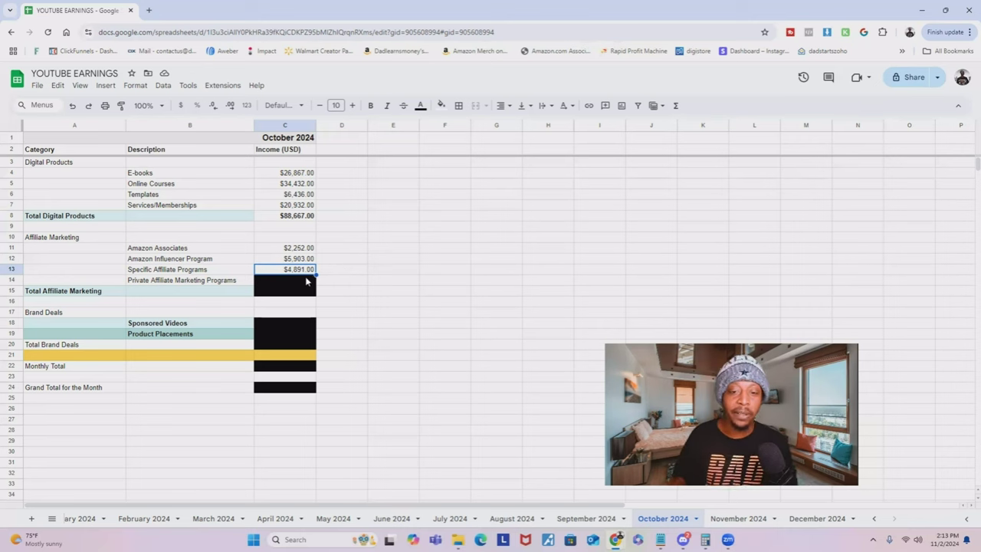
{"action": "left_click", "coordinate": [306, 282]}
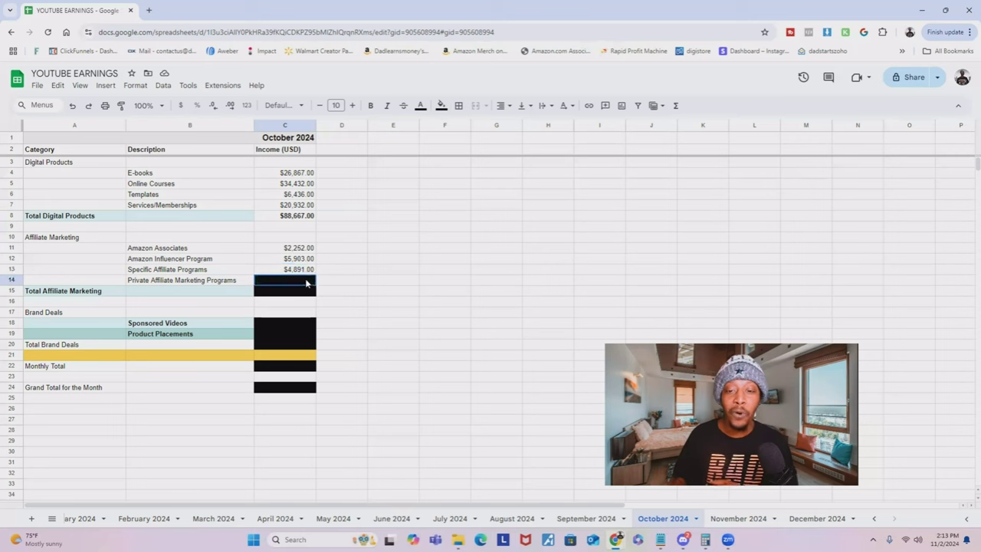
Give Private Affiliate Marketing Programs cell C14 a white fill, showing $6,665.00
{"action": "left_click", "coordinate": [441, 108]}
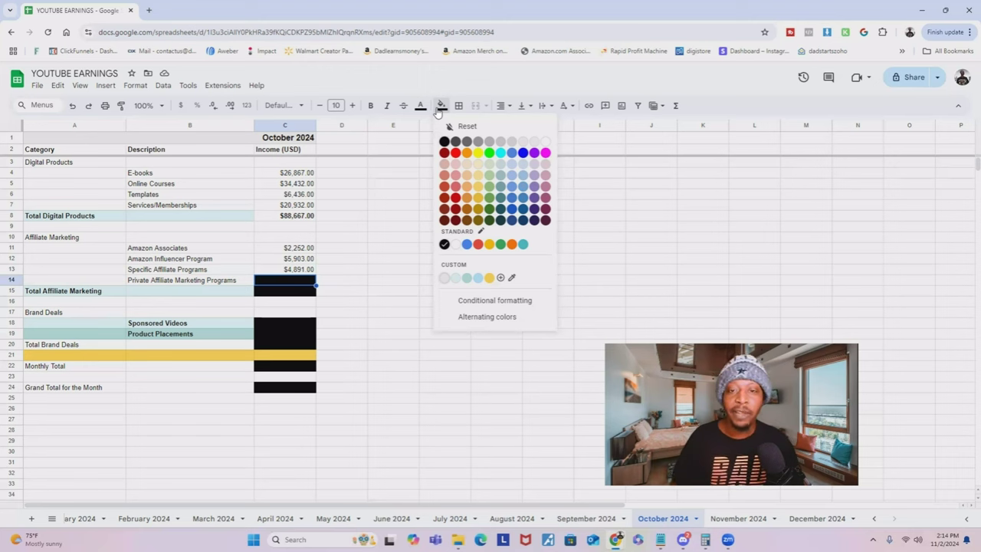
{"action": "left_click", "coordinate": [466, 126]}
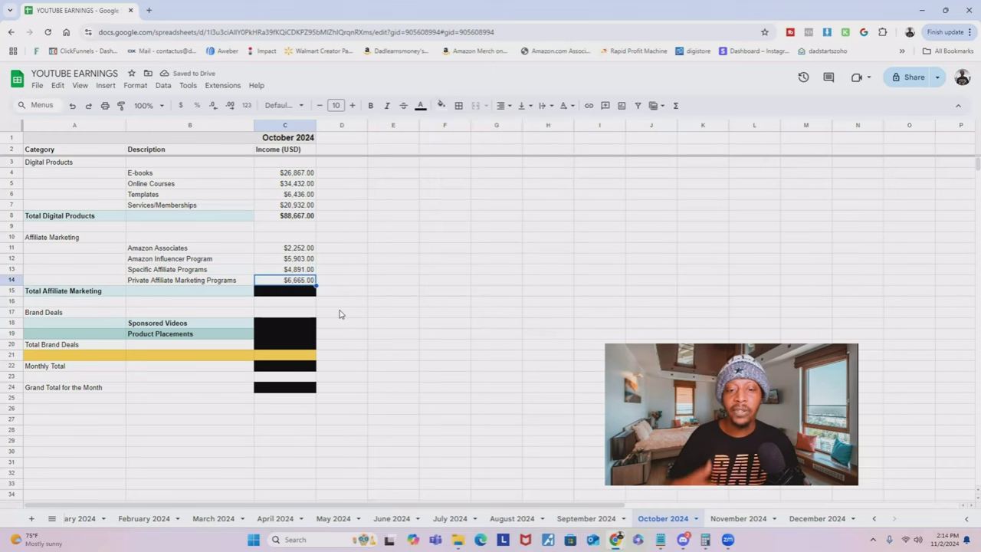
{"action": "left_click", "coordinate": [301, 291]}
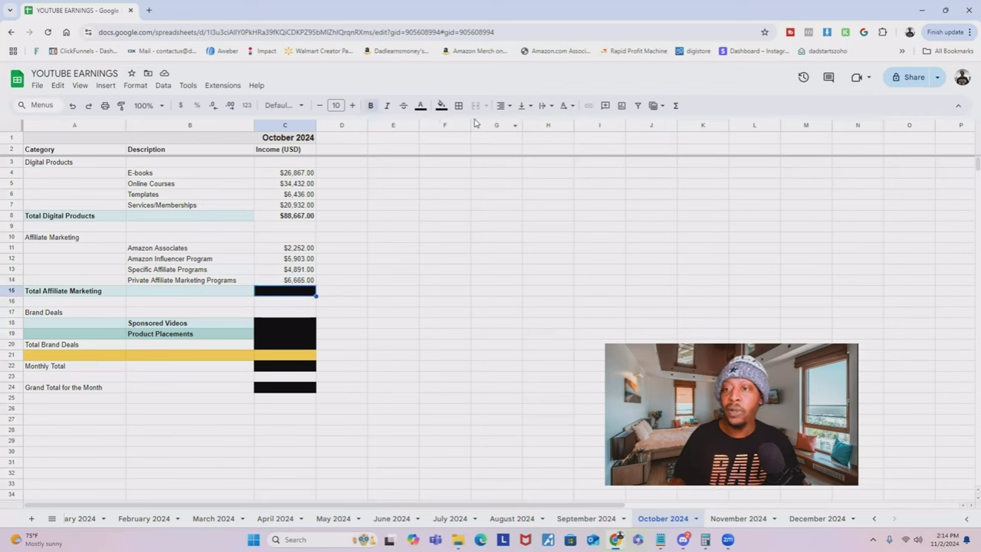
Fill Total Affiliate Marketing cell C15 white so $19,711.00 shows
{"action": "left_click", "coordinate": [441, 106]}
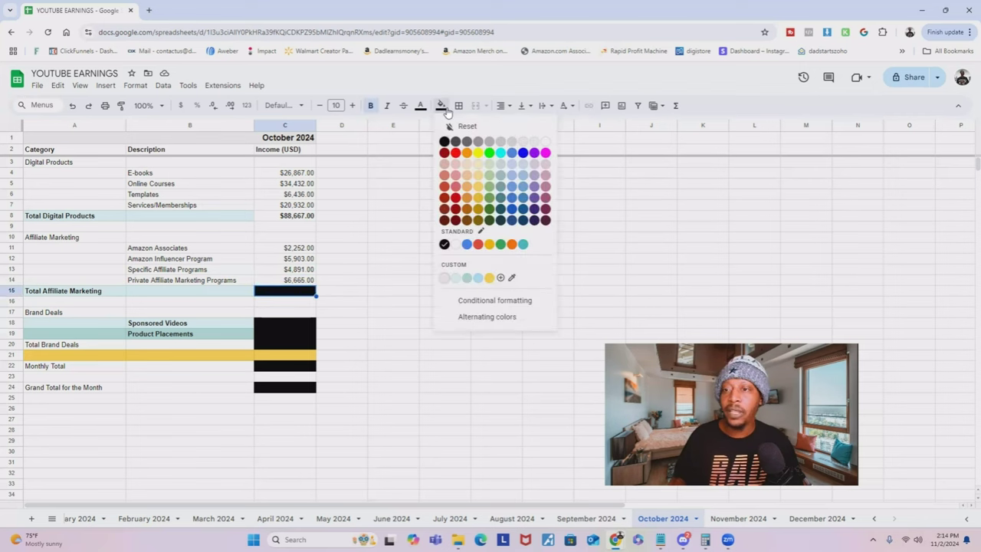
{"action": "left_click", "coordinate": [545, 146]}
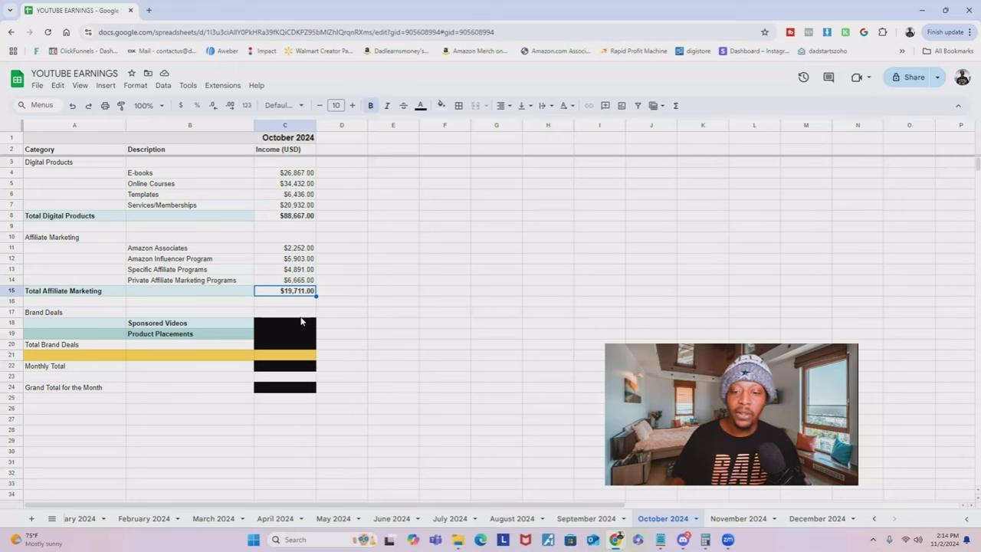
{"action": "left_click", "coordinate": [301, 322]}
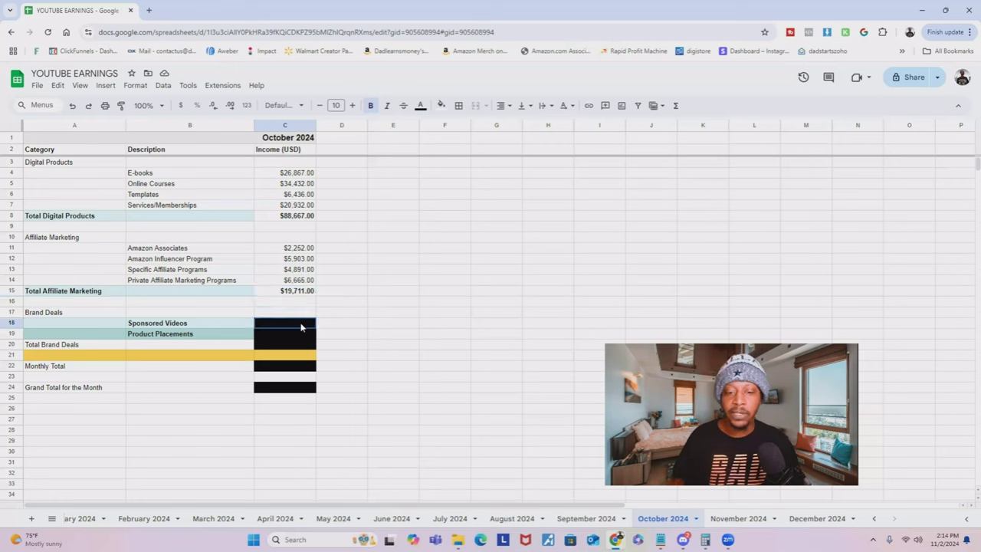
{"action": "left_click", "coordinate": [448, 106]}
Fill C18, C19 and C20 white, revealing $0.00 for Sponsored Videos, Product Placements and Total Brand Deals
{"action": "left_click", "coordinate": [545, 141]}
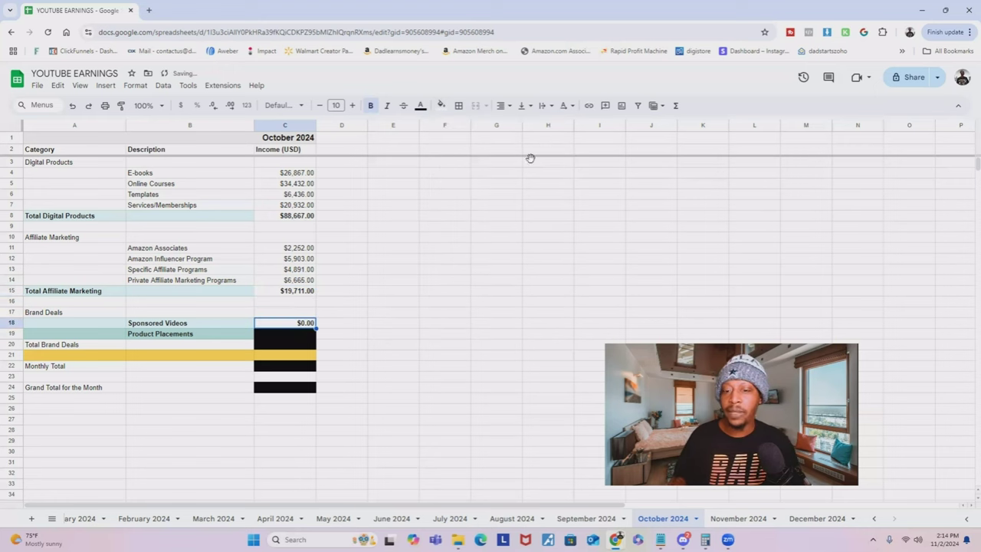
{"action": "left_click", "coordinate": [313, 337]}
{"action": "left_click", "coordinate": [445, 108]}
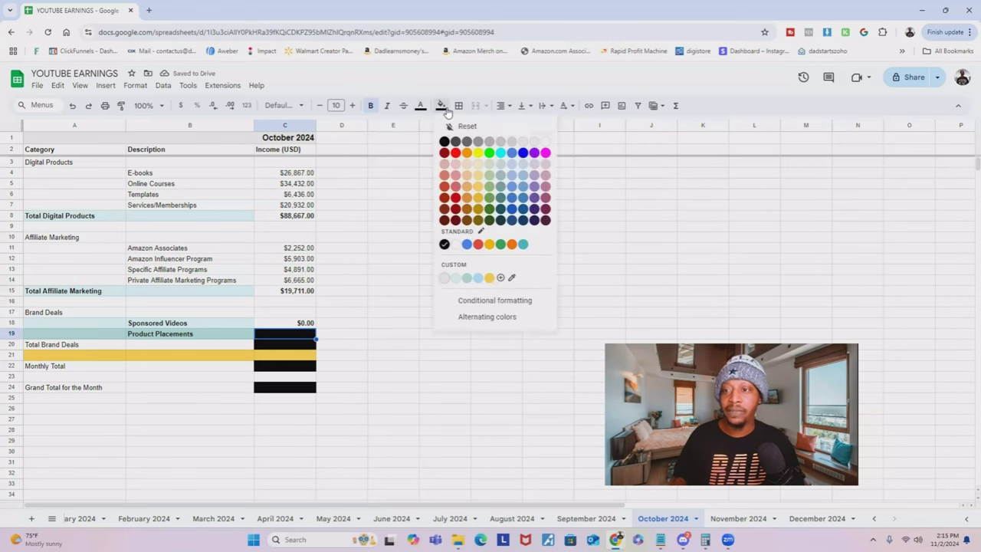
{"action": "left_click", "coordinate": [545, 142]}
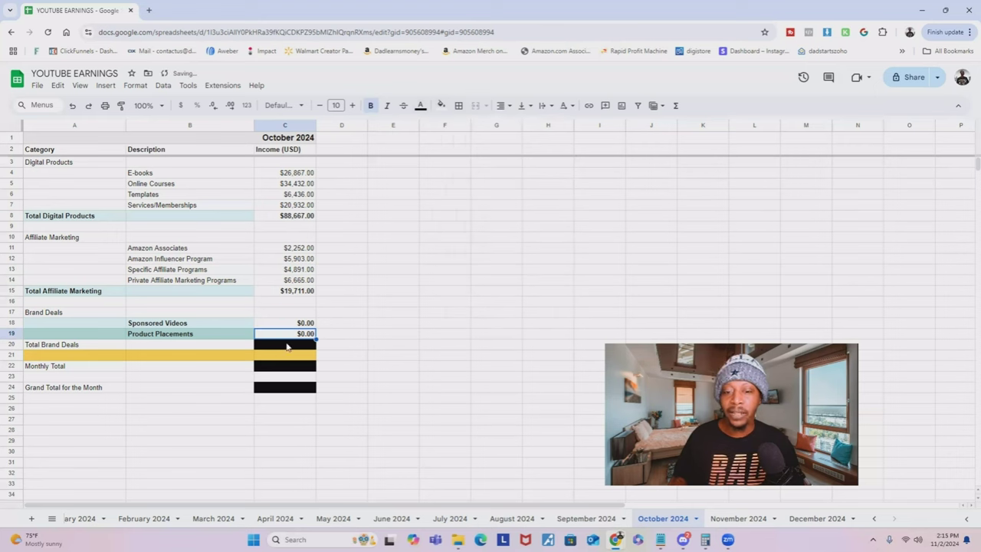
{"action": "left_click", "coordinate": [285, 345]}
{"action": "left_click", "coordinate": [444, 108]}
{"action": "left_click", "coordinate": [545, 142]}
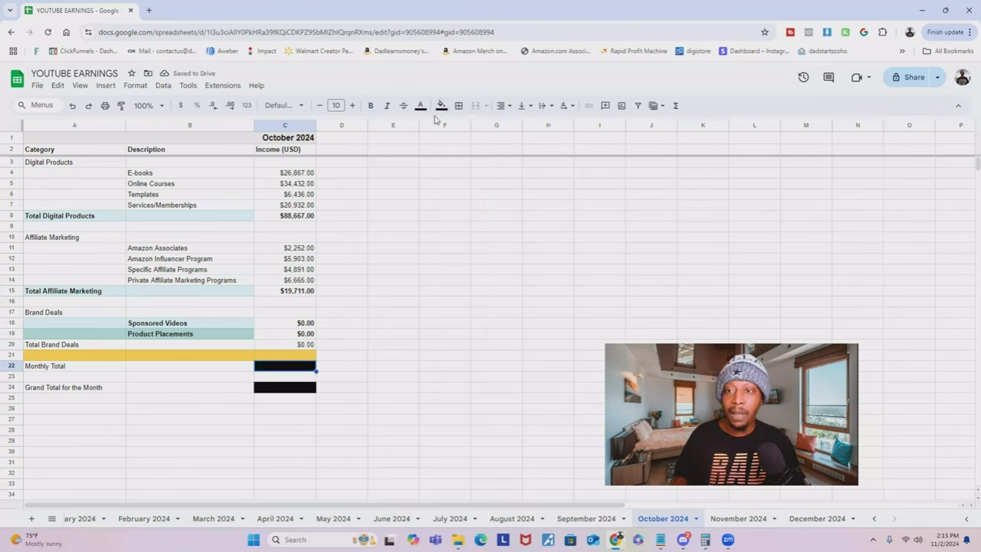
Fill the Monthly Total and Grand Total for the Month cells white, both showing $108,378.00
{"action": "key", "text": "Down"}
{"action": "key", "text": "Down"}
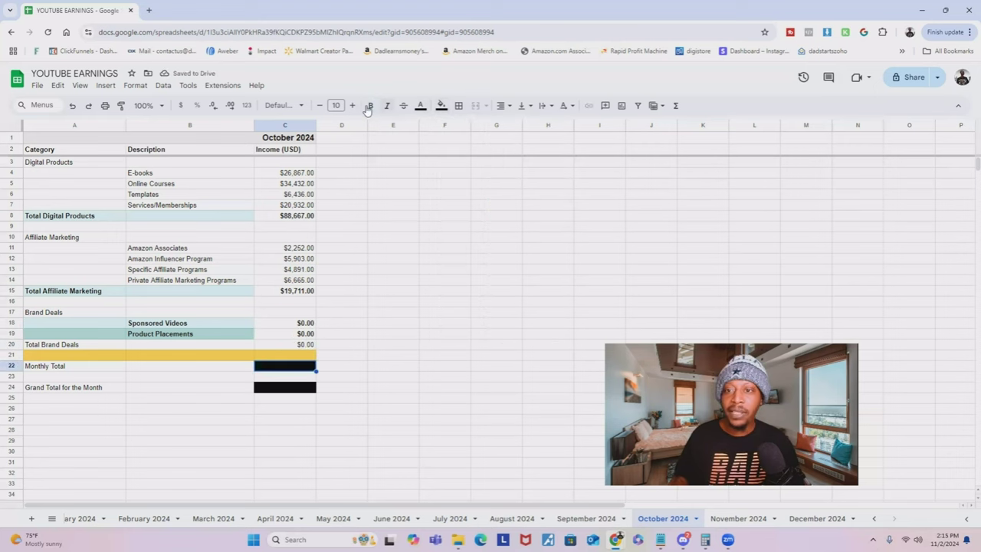
{"action": "left_click", "coordinate": [444, 108]}
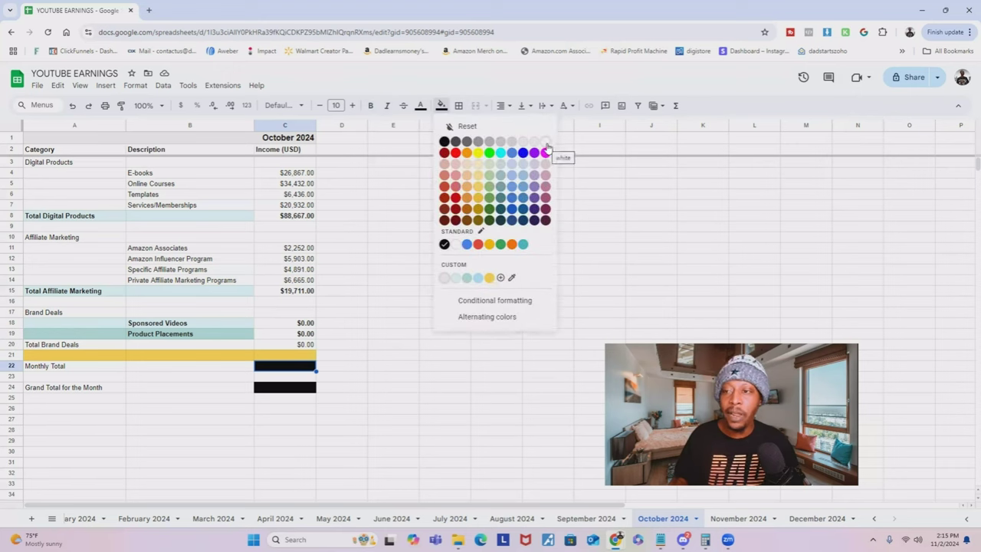
{"action": "left_click", "coordinate": [546, 144]}
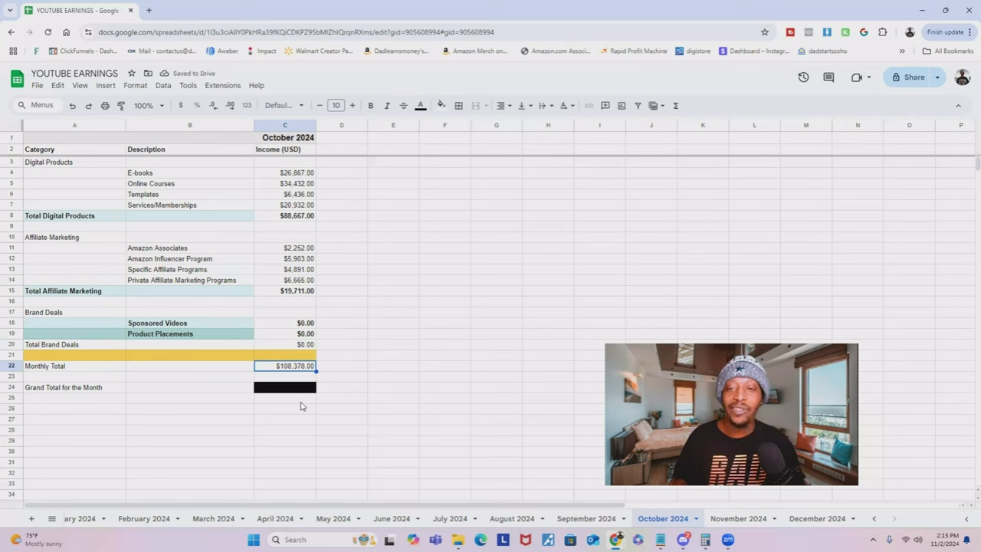
{"action": "left_click", "coordinate": [299, 387]}
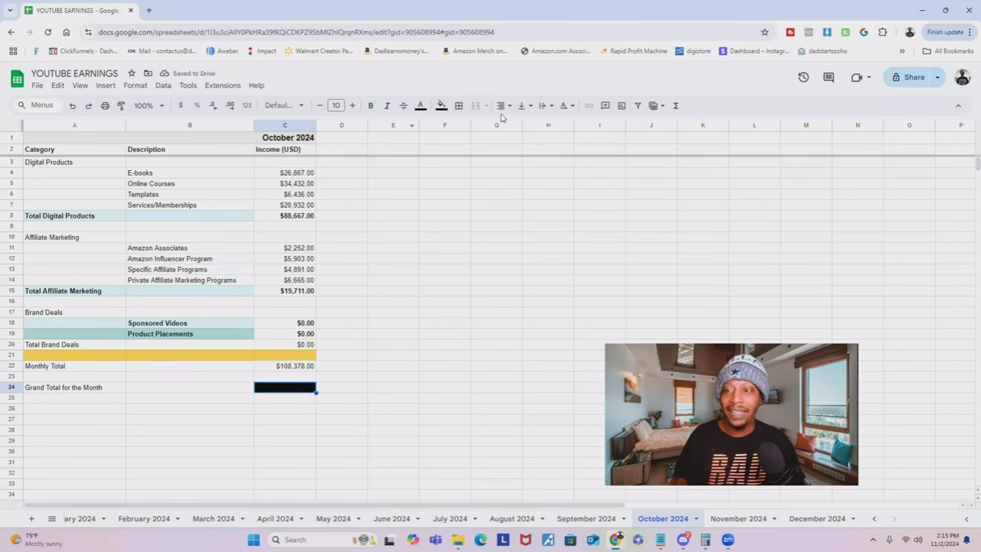
{"action": "left_click", "coordinate": [441, 105]}
{"action": "left_click", "coordinate": [544, 146]}
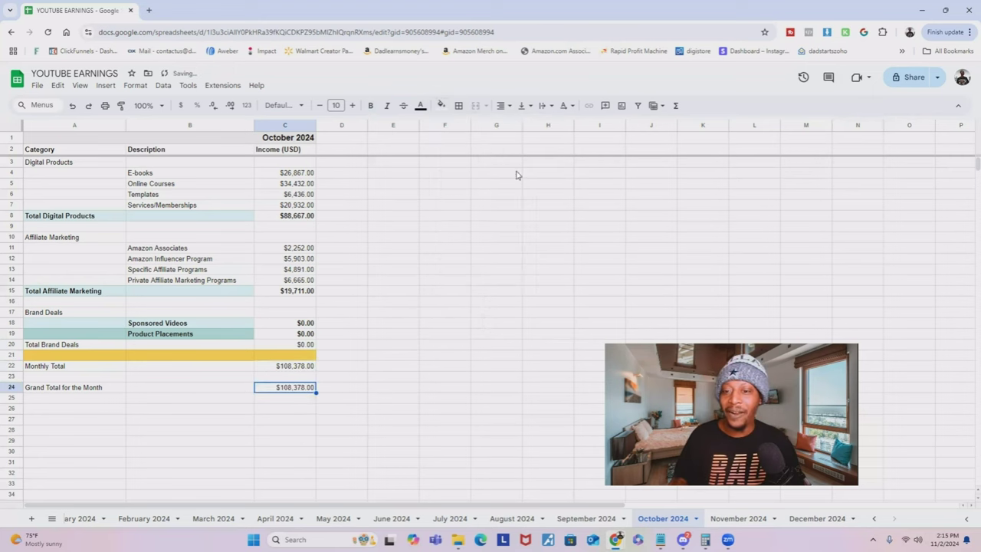